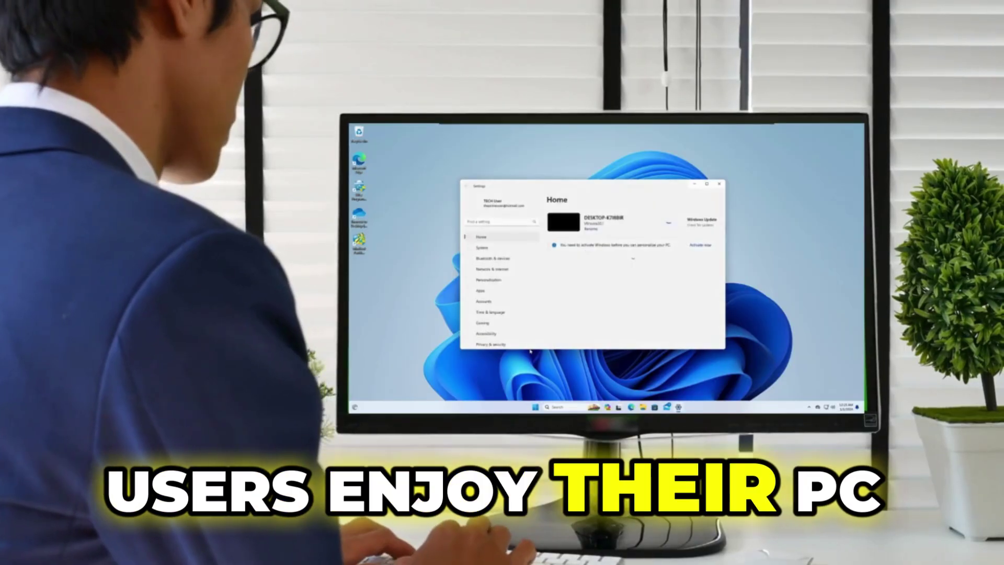
- Move the Image Resizer dialog aside, then open Microsoft Store and search for 'powertoys'
{"action": "scroll", "coordinate": [501, 325], "scroll_direction": "down", "scroll_amount": 1}
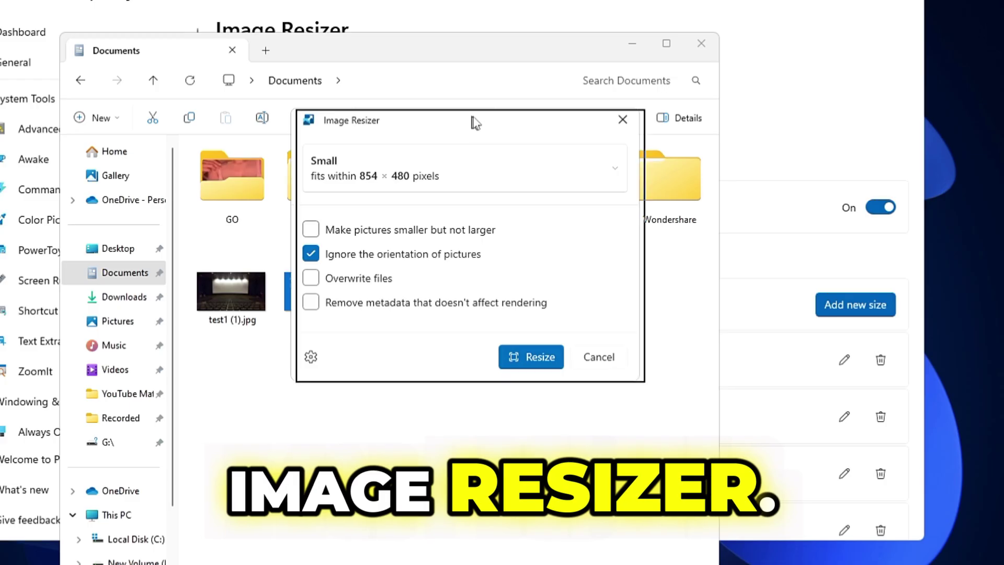
{"action": "left_click_drag", "start_coordinate": [476, 123], "coordinate": [664, 148]}
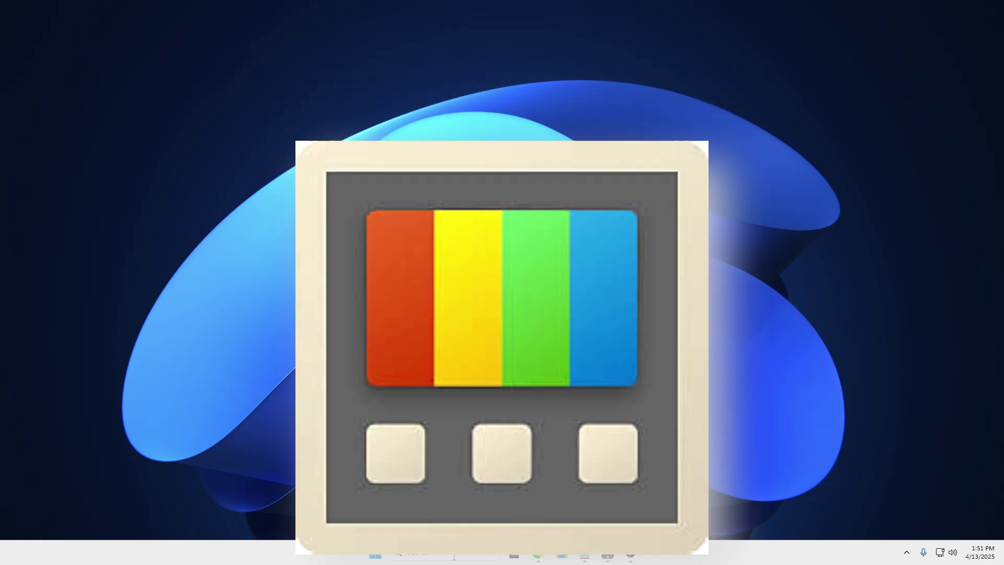
{"action": "left_click", "coordinate": [454, 555]}
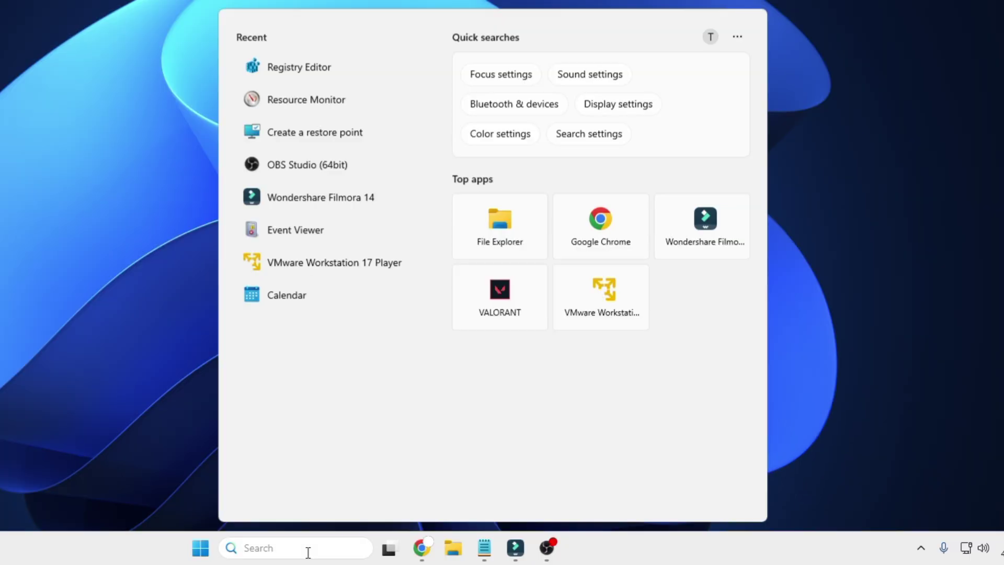
{"action": "type", "text": "store"}
{"action": "left_click", "coordinate": [401, 124]}
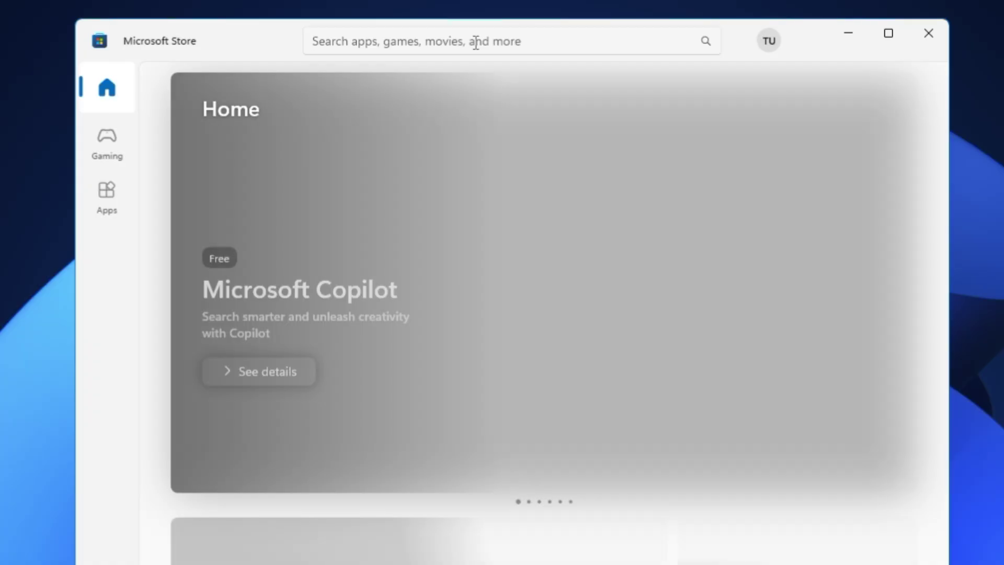
{"action": "left_click", "coordinate": [476, 41]}
{"action": "type", "text": "powertoys"}
{"action": "key", "text": "Return"}
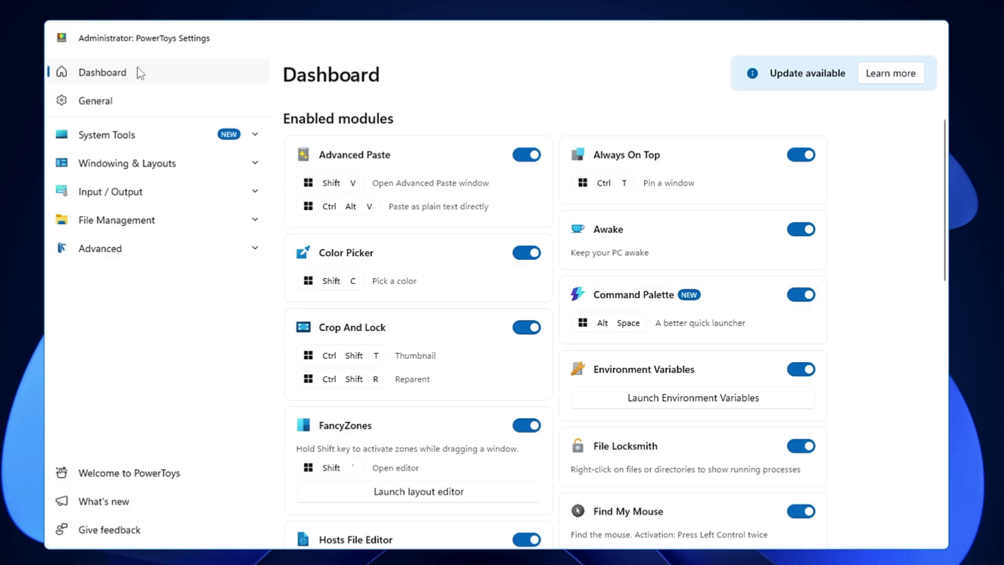
- Look over the PowerToys Dashboard's enabled modules, then switch to the Excel workbook
{"action": "left_click", "coordinate": [112, 74]}
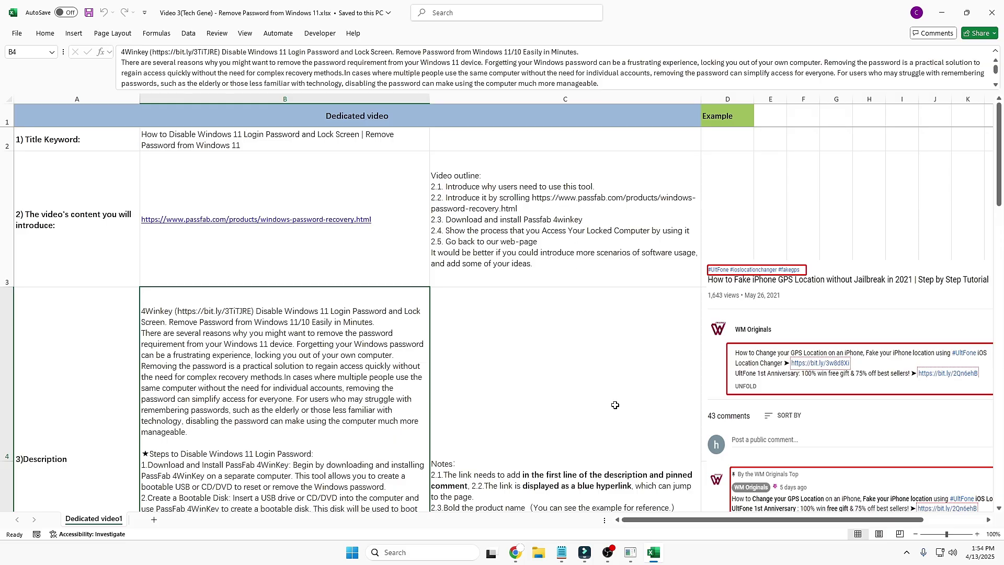
- Bring a blank Notepad window over the Excel workbook, hide it, then restore it
{"action": "mouse_move", "coordinate": [637, 554]}
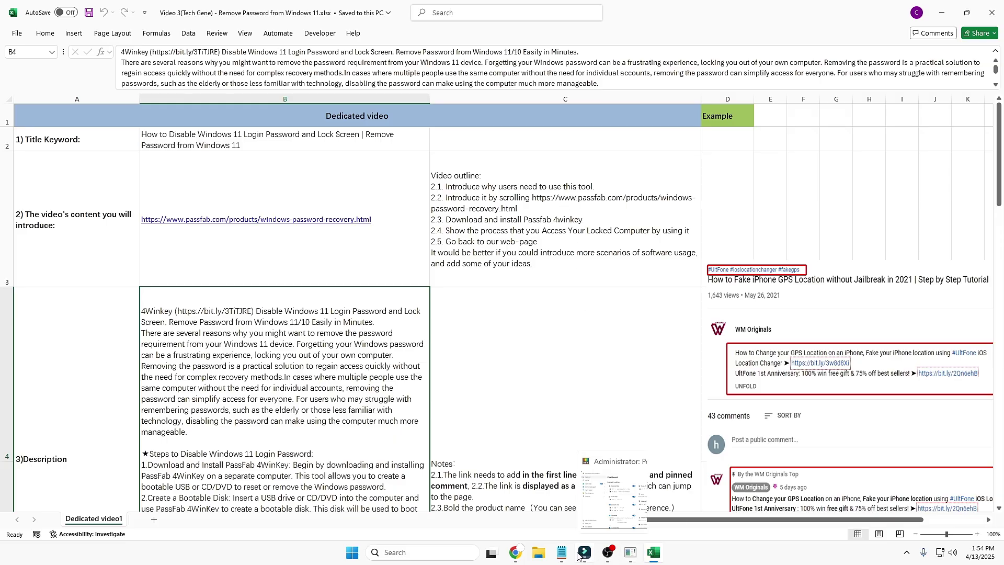
{"action": "left_click", "coordinate": [562, 553]}
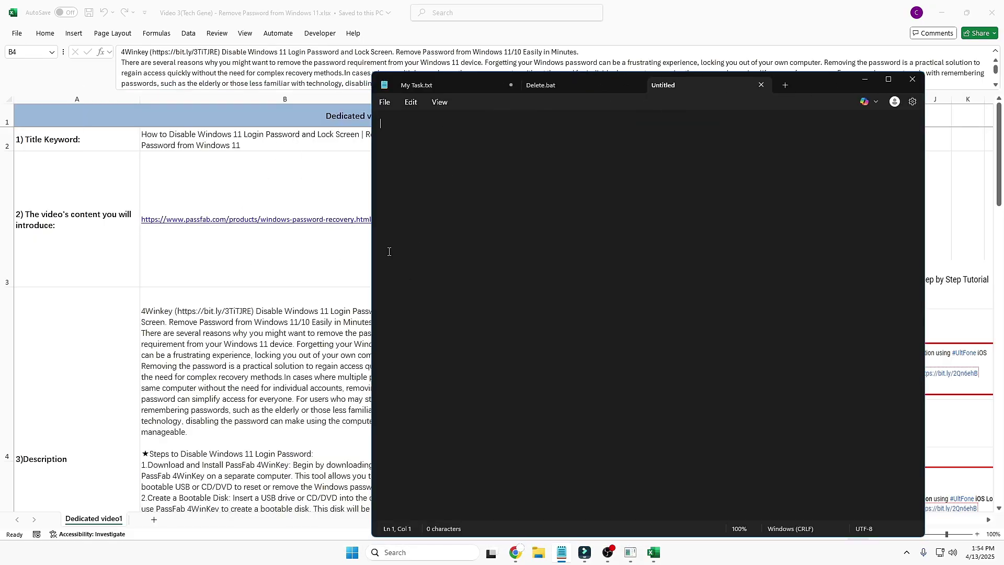
{"action": "key", "text": "alt+Tab"}
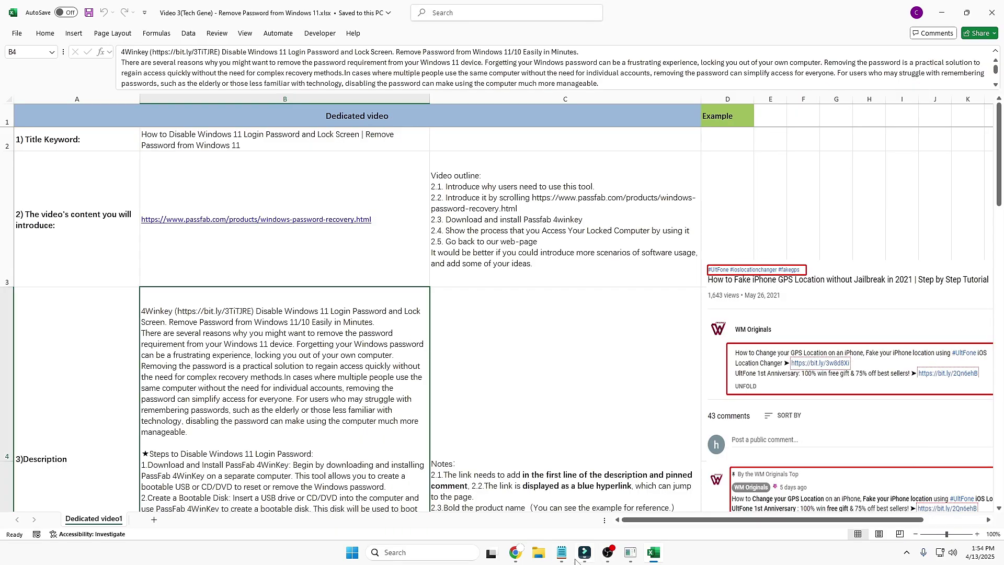
{"action": "left_click", "coordinate": [563, 506]}
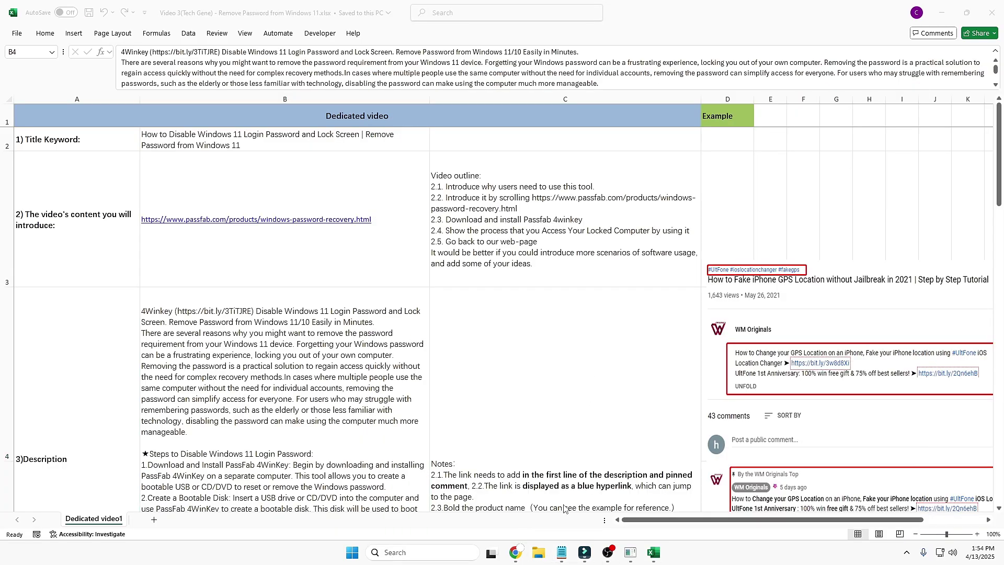
{"action": "left_click", "coordinate": [561, 553]}
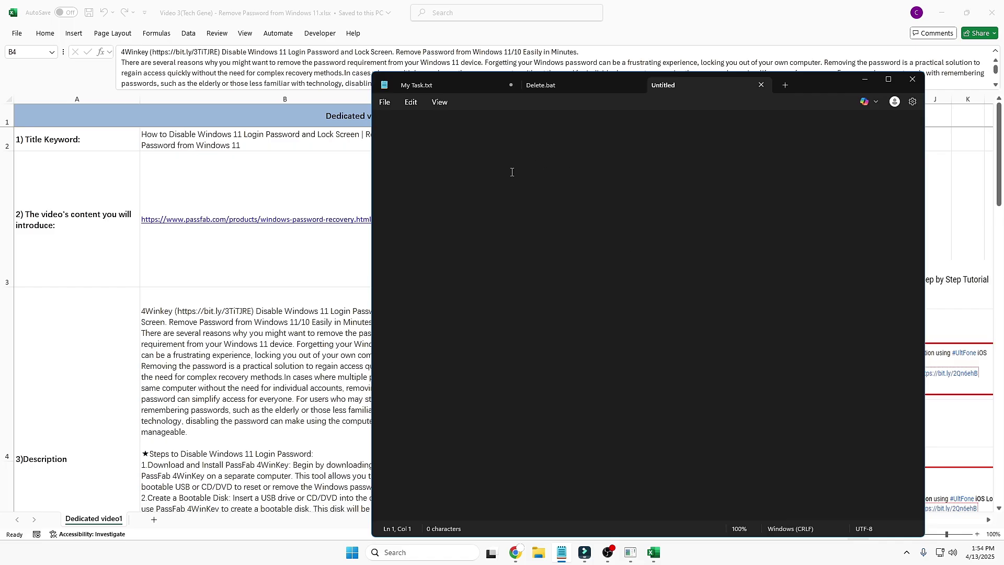
- Open the Always On Top settings and pin Notepad on top with Win+Ctrl+T
{"action": "left_click", "coordinate": [636, 559]}
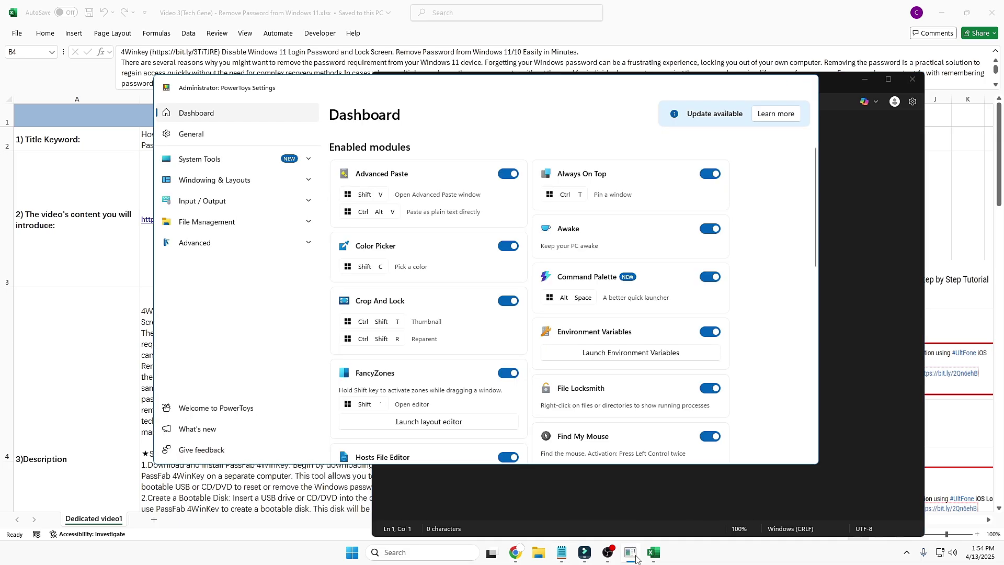
{"action": "left_click", "coordinate": [582, 174]}
{"action": "left_click", "coordinate": [321, 88]}
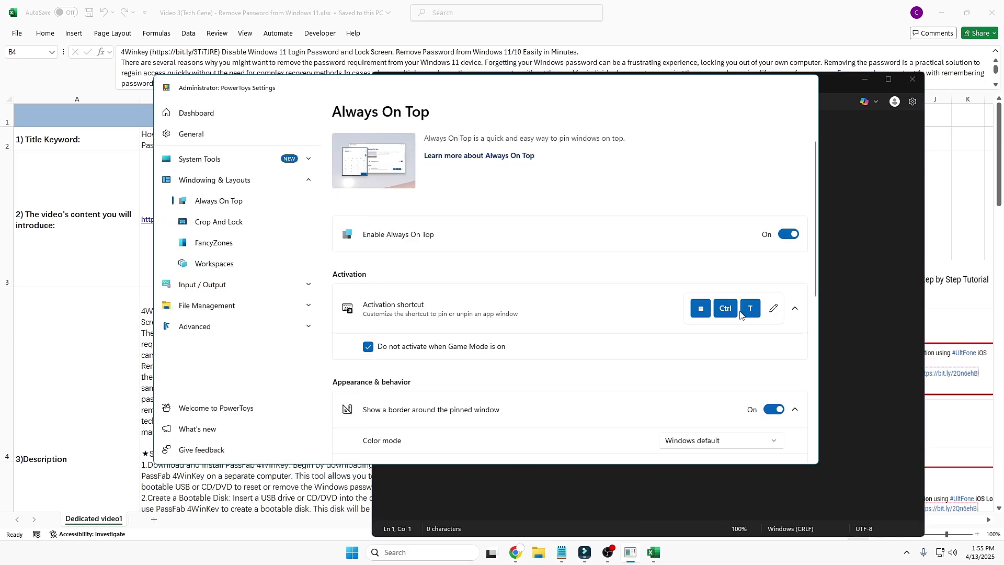
{"action": "left_click", "coordinate": [836, 280]}
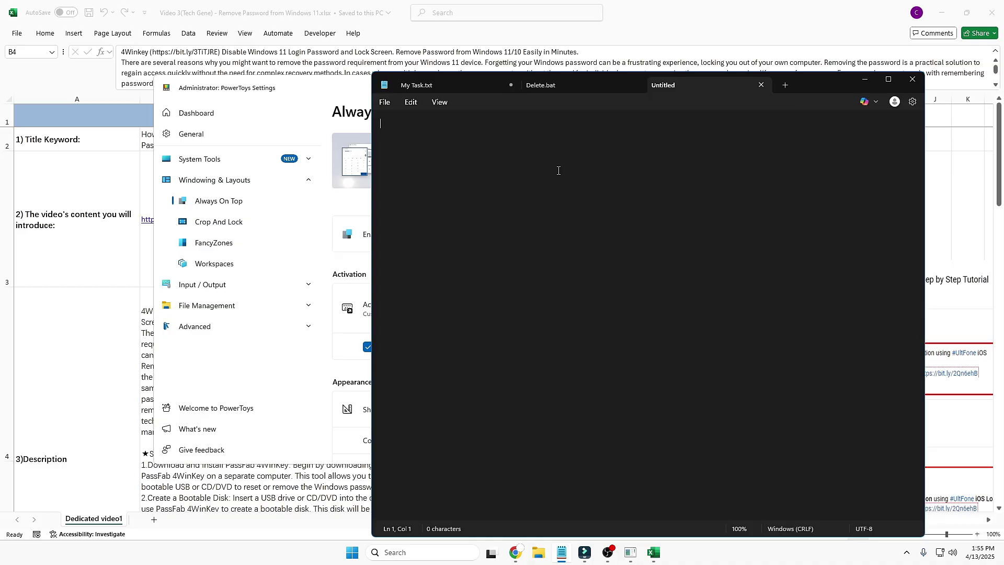
{"action": "key", "text": "super+ctrl+t"}
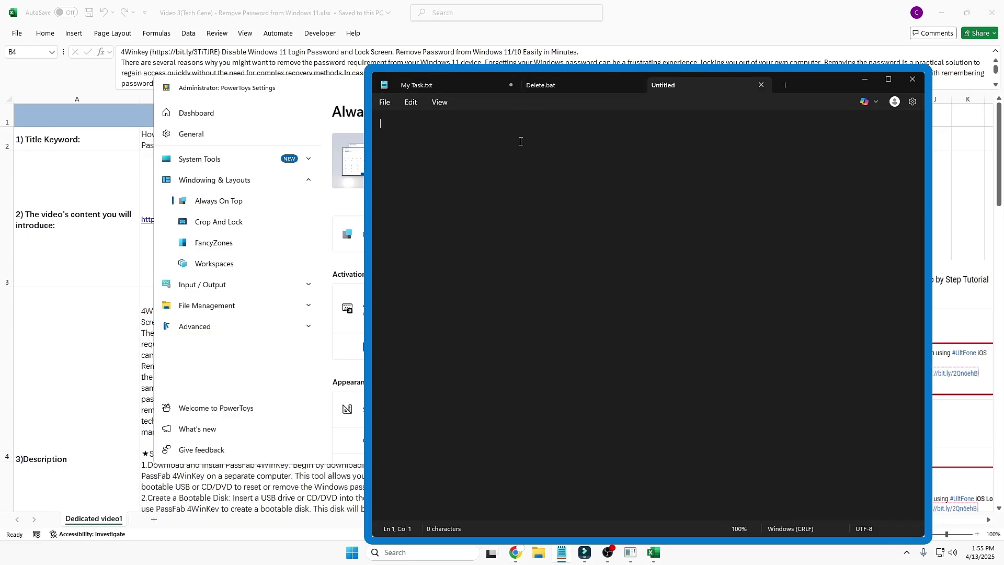
- Test the pin by activating Settings and Excel, moving Notepad and typing 'dsfdfafdafds'
{"action": "left_click", "coordinate": [321, 89]}
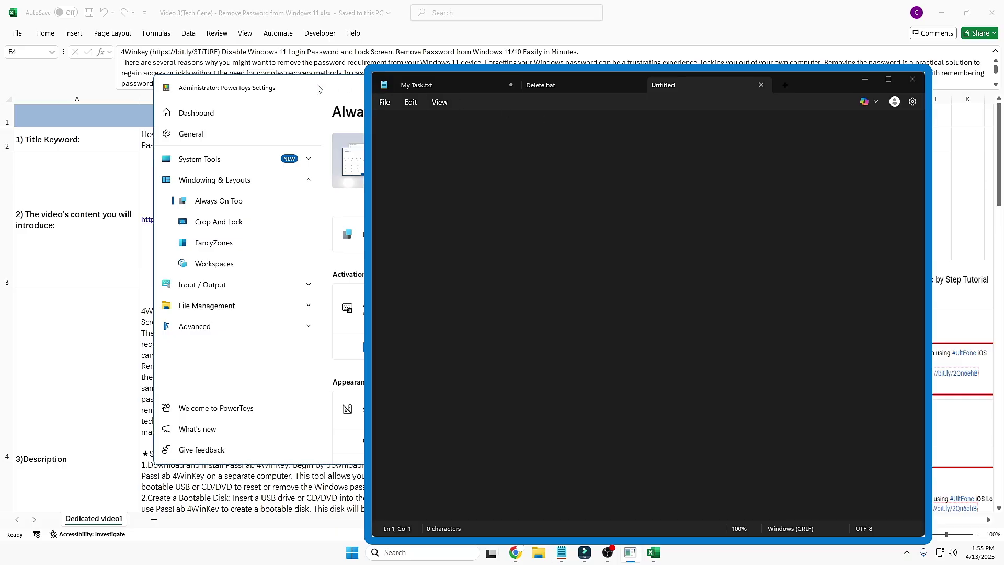
{"action": "left_click", "coordinate": [88, 84]}
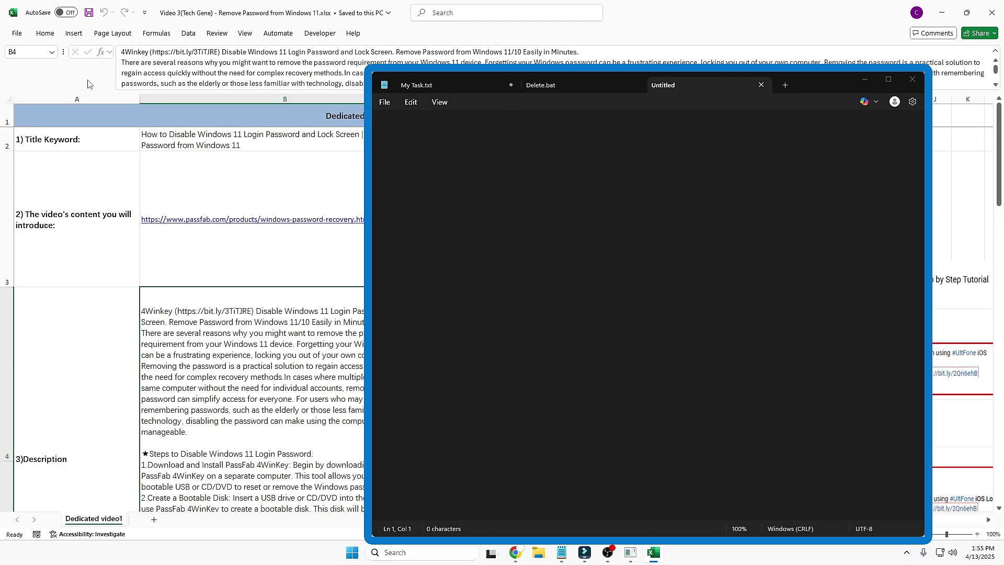
{"action": "left_click", "coordinate": [757, 73]}
{"action": "left_click_drag", "start_coordinate": [819, 84], "coordinate": [932, 88]}
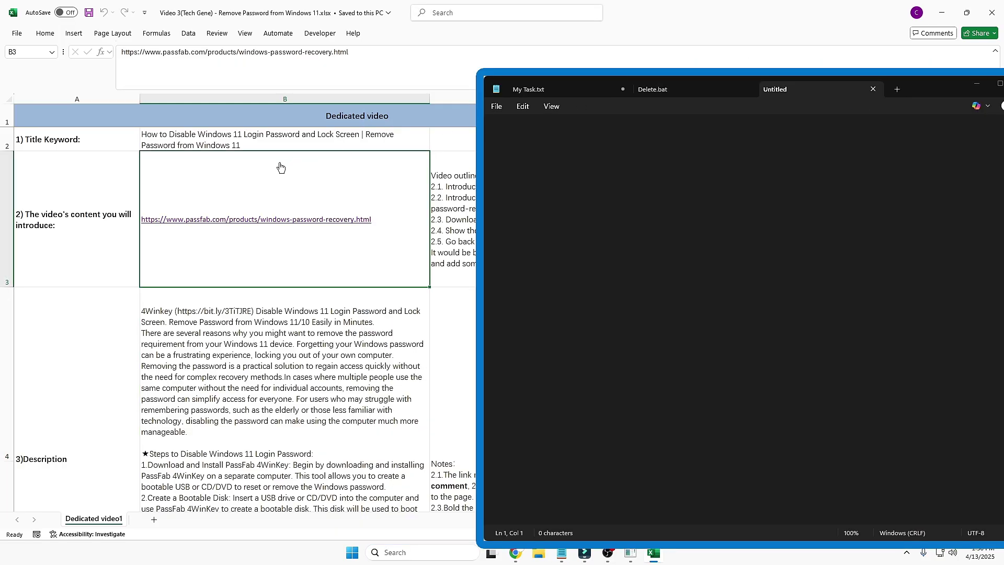
{"action": "left_click", "coordinate": [223, 327]}
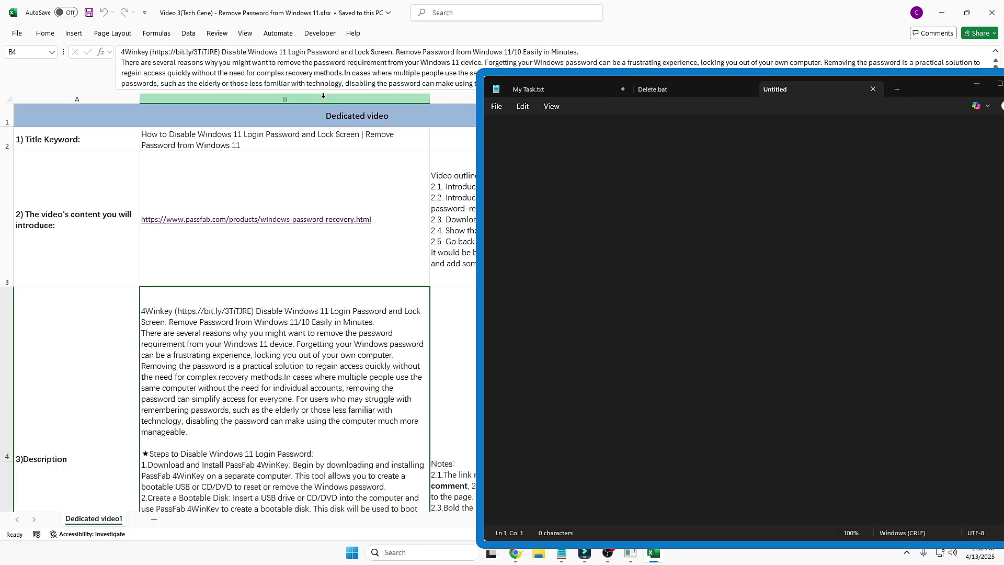
{"action": "left_click", "coordinate": [619, 211]}
{"action": "type", "text": "dsfdfafdafds"}
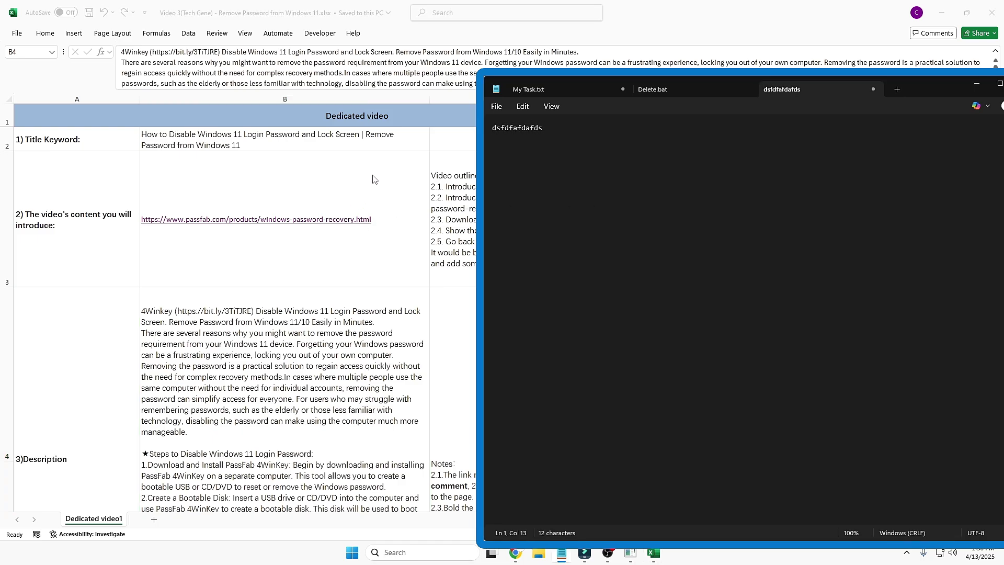
{"action": "left_click_drag", "start_coordinate": [935, 95], "coordinate": [788, 96]}
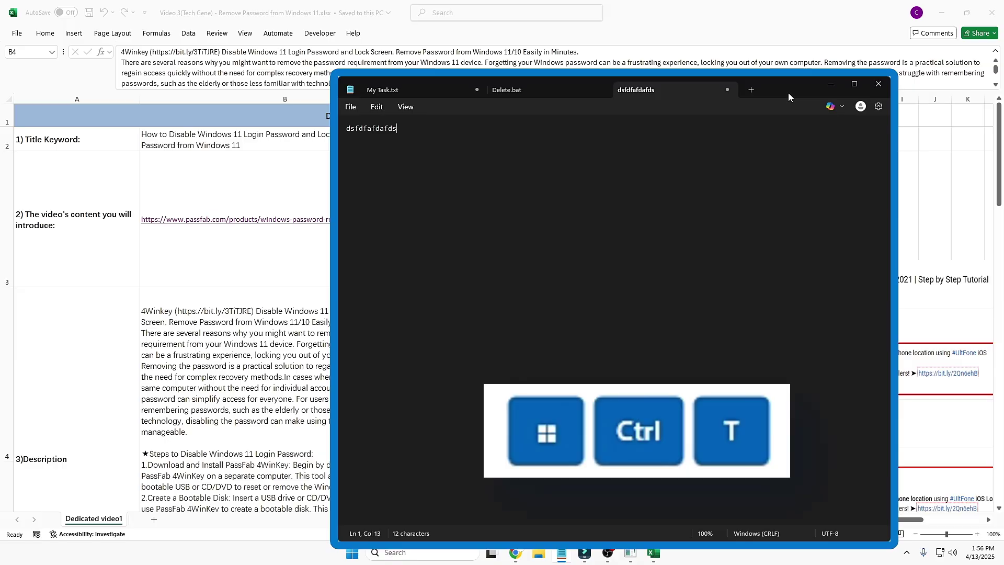
- Unpin Notepad with Win+Ctrl+T and open the Awake module's settings
{"action": "key", "text": "super+ctrl+t"}
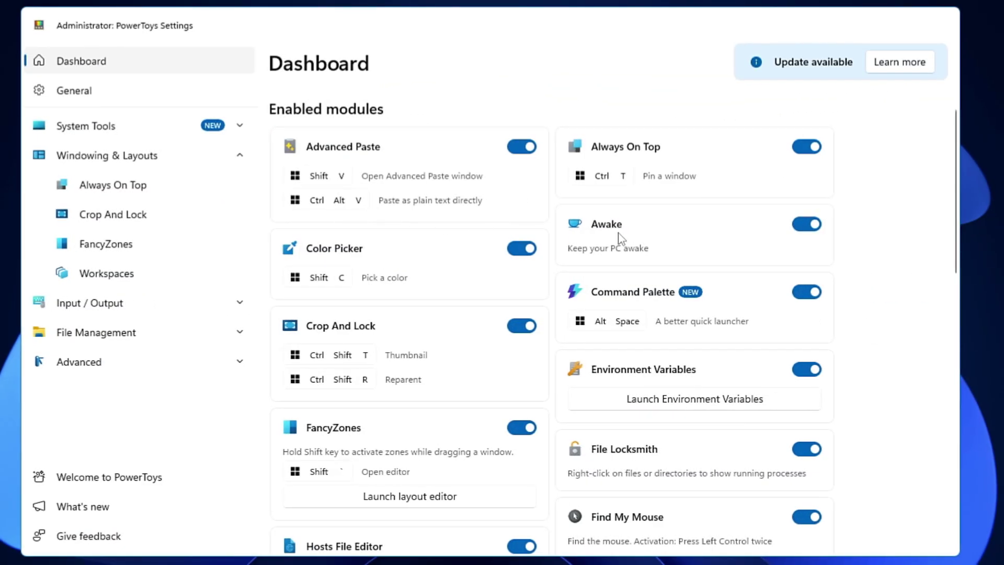
{"action": "left_click", "coordinate": [620, 239]}
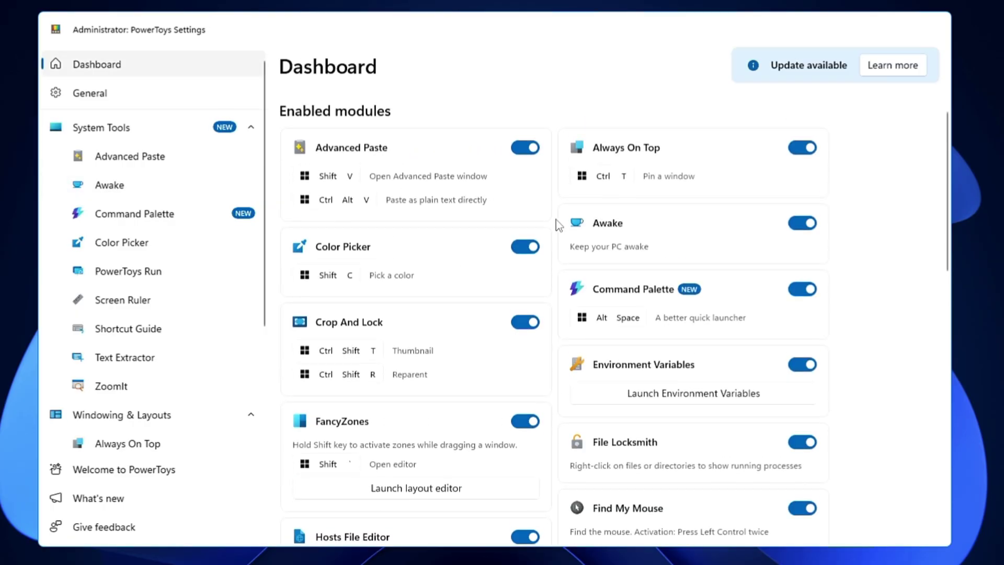
- Open the Find My Mouse settings and test its spotlight by pressing Left Ctrl twice
{"action": "scroll", "coordinate": [556, 222], "scroll_direction": "down", "scroll_amount": 4}
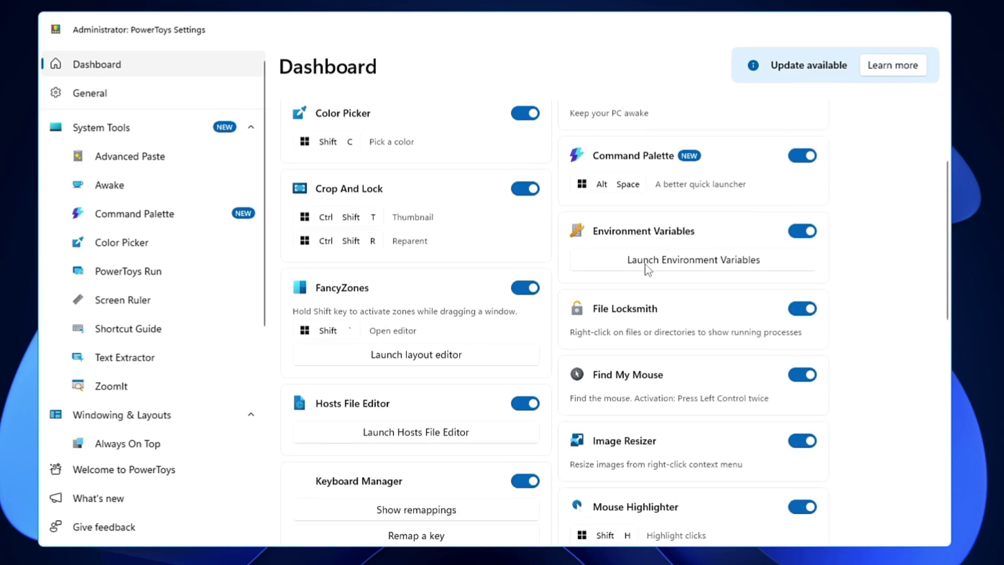
{"action": "scroll", "coordinate": [415, 285], "scroll_direction": "down", "scroll_amount": 1}
{"action": "scroll", "coordinate": [415, 285], "scroll_direction": "down", "scroll_amount": 1}
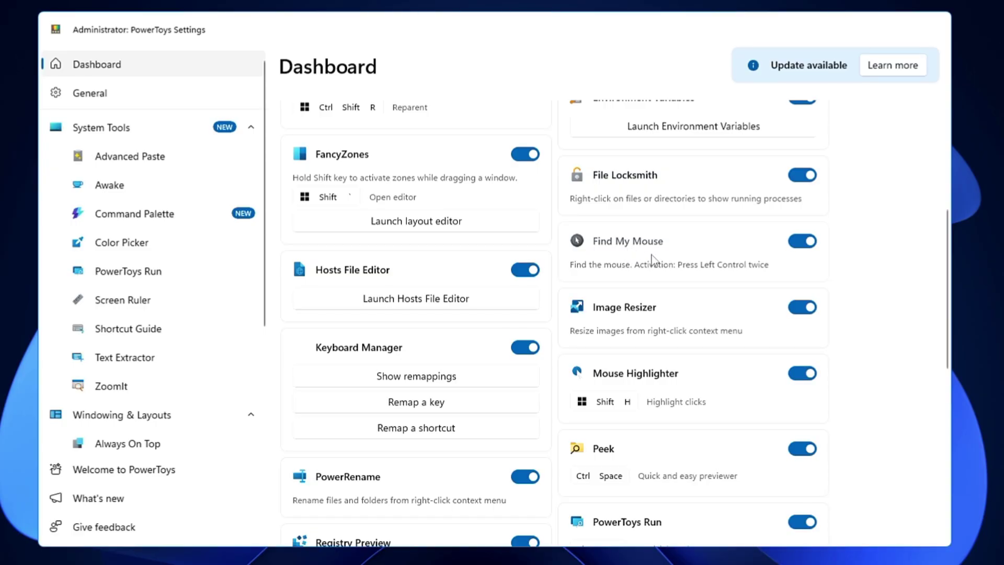
{"action": "left_click", "coordinate": [651, 255]}
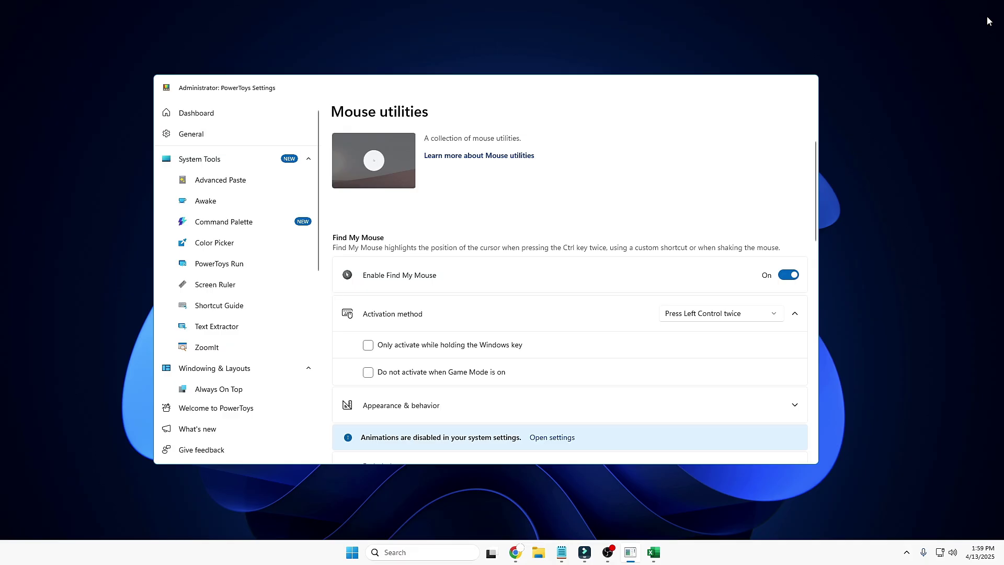
{"action": "key", "text": "ctrl"}
{"action": "key", "text": "ctrl"}
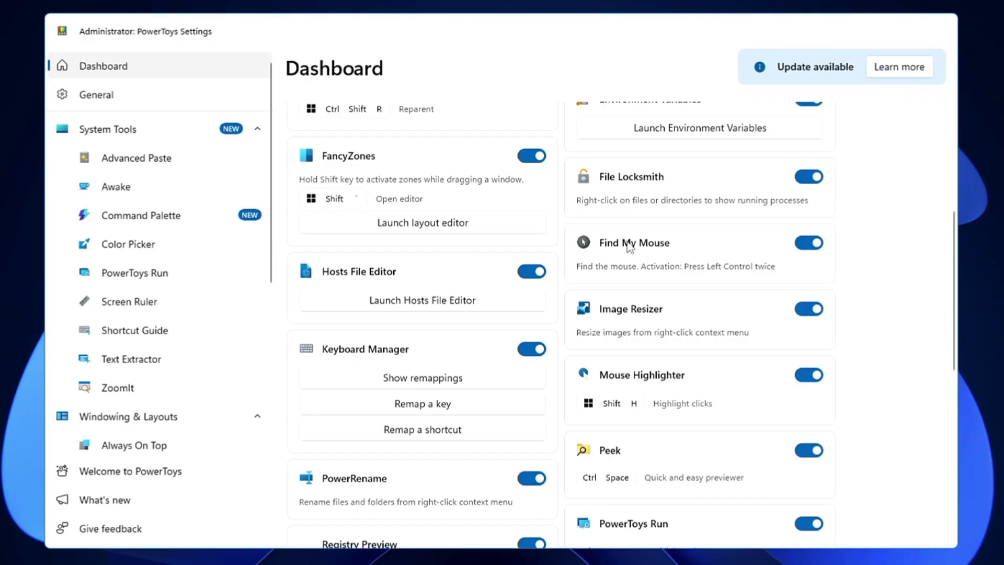
- Enable Mouse Highlighter in Mouse utilities and collapse its activation shortcut options
{"action": "left_click", "coordinate": [642, 380]}
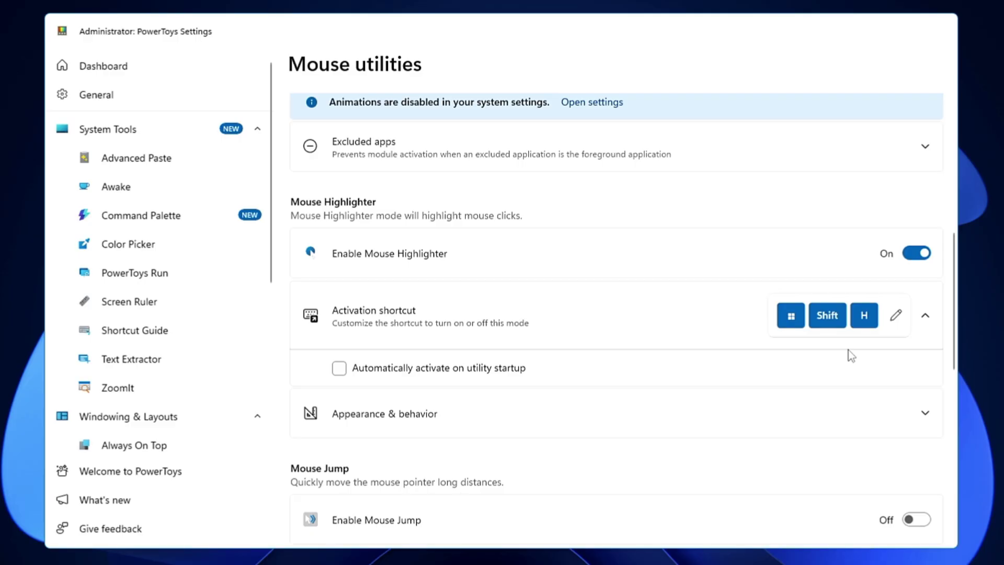
{"action": "left_click", "coordinate": [848, 350]}
{"action": "scroll", "coordinate": [848, 350], "scroll_direction": "down", "scroll_amount": 1}
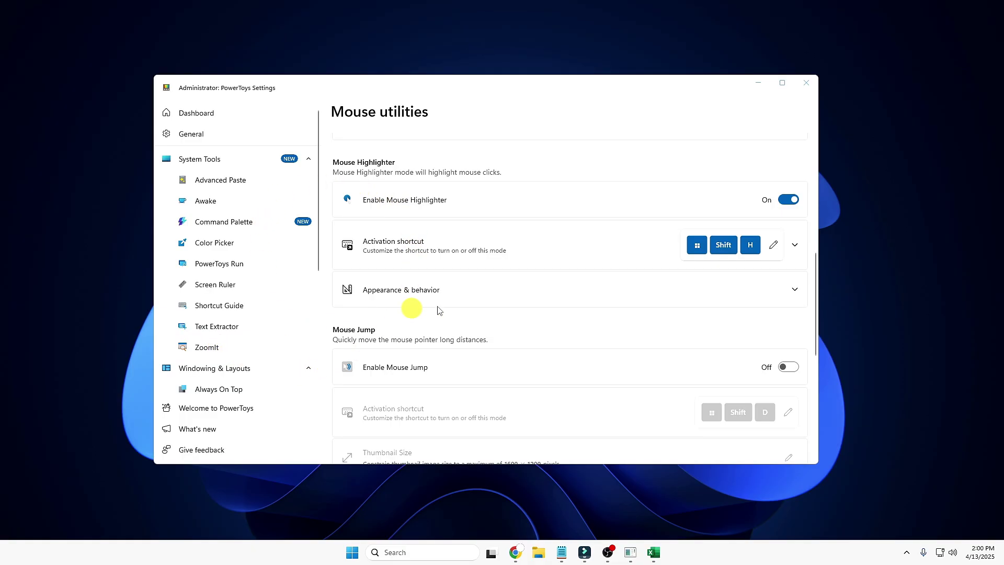
- Set the primary-click highlight colour to salmon orange and test the right-click highlight
{"action": "left_click", "coordinate": [795, 290]}
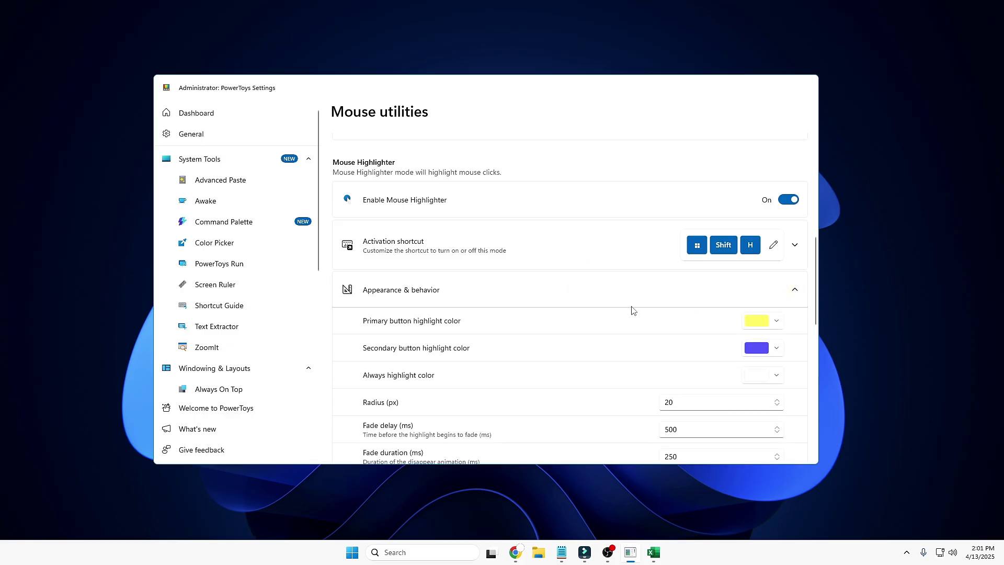
{"action": "scroll", "coordinate": [385, 293], "scroll_direction": "down", "scroll_amount": 1}
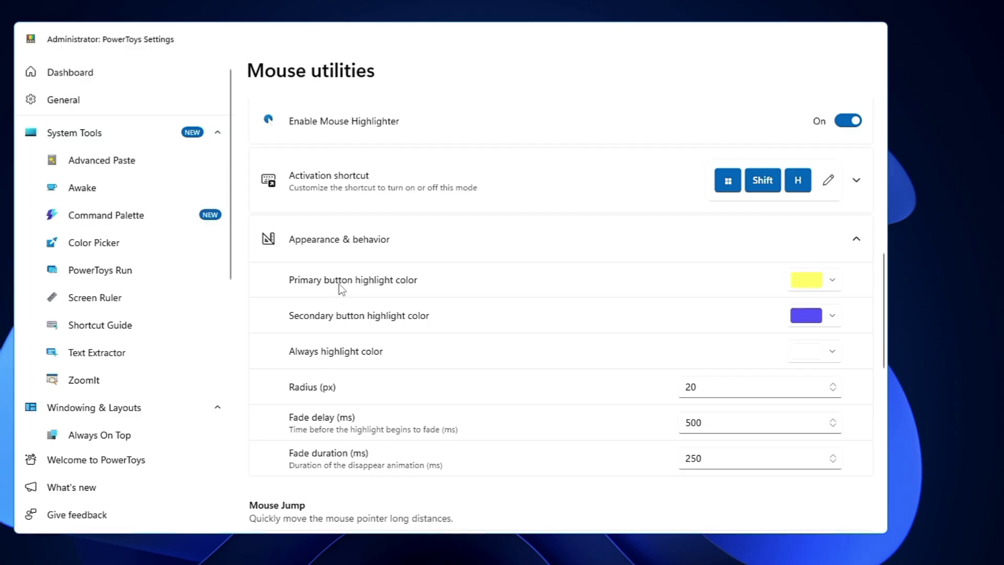
{"action": "left_click", "coordinate": [835, 280]}
{"action": "left_click", "coordinate": [574, 127]}
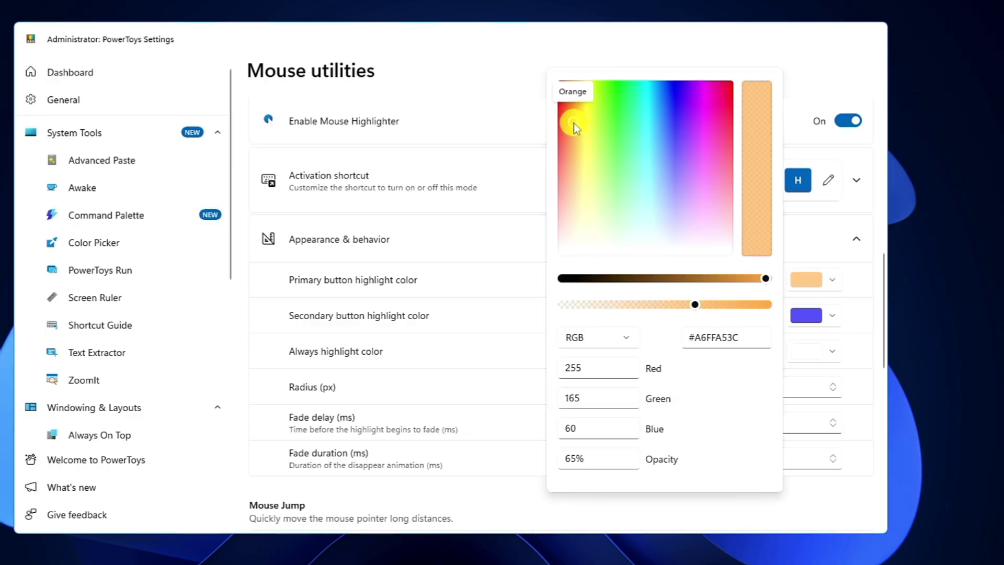
{"action": "left_click", "coordinate": [959, 295]}
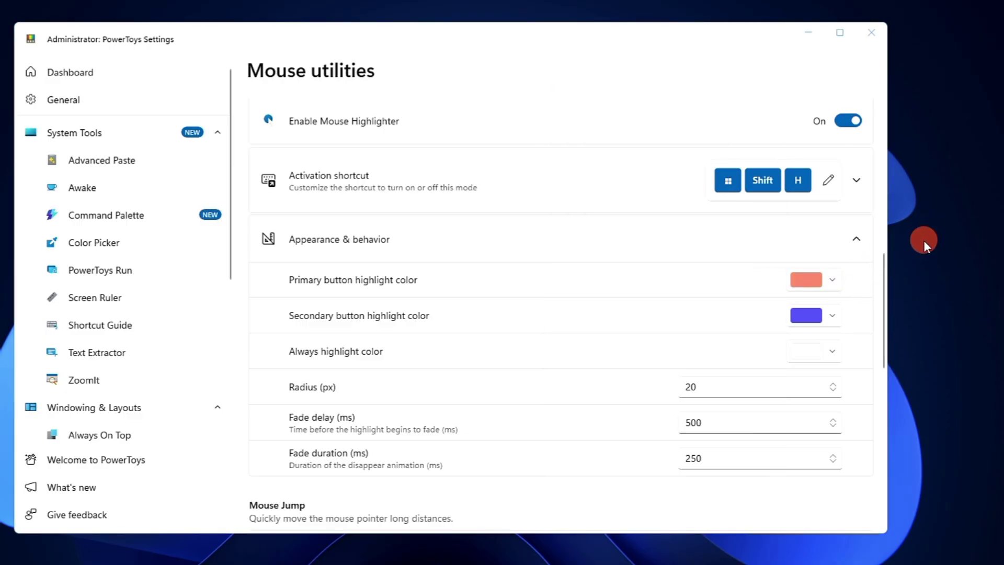
{"action": "right_click", "coordinate": [932, 264]}
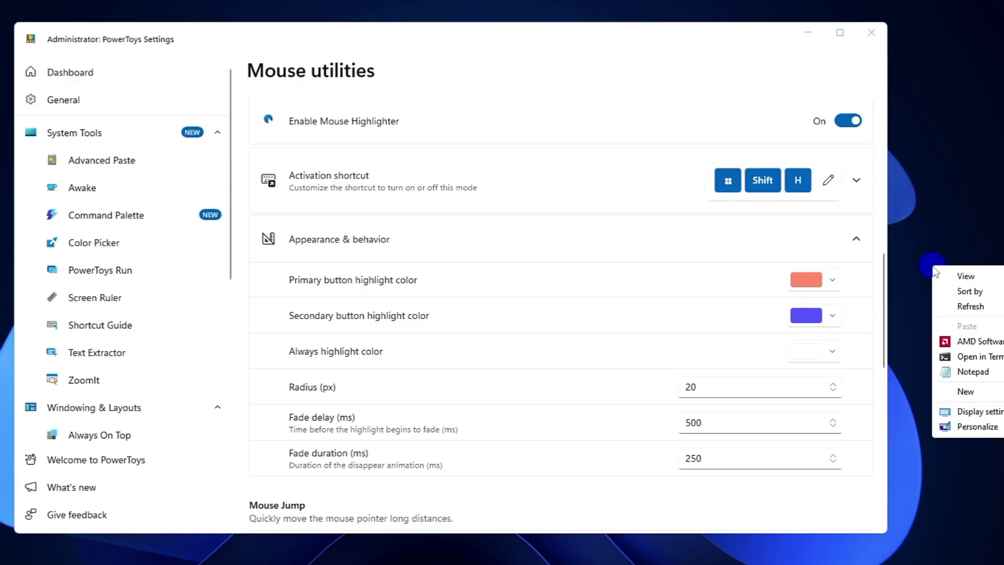
{"action": "right_click", "coordinate": [908, 312]}
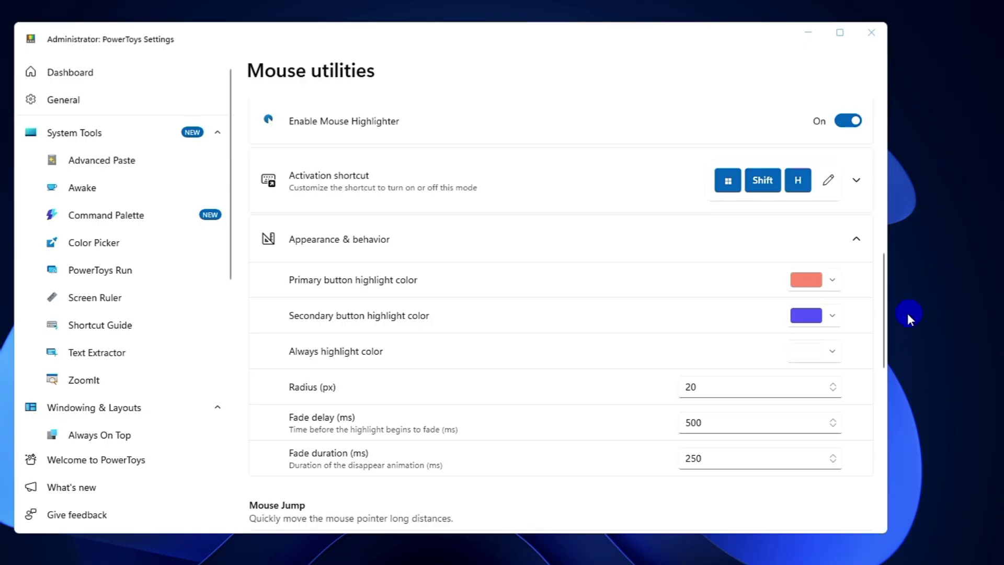
{"action": "left_click", "coordinate": [834, 316]}
{"action": "left_click", "coordinate": [861, 288]}
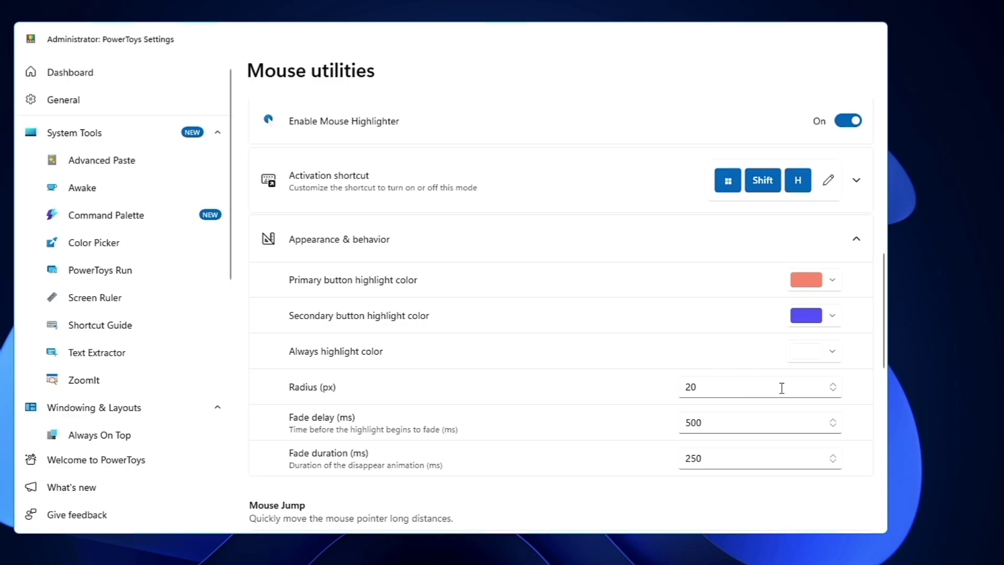
- Raise the highlight radius from 20 to 48 px and show the larger highlight
{"action": "left_click", "coordinate": [834, 382]}
{"action": "left_click", "coordinate": [834, 381]}
{"action": "left_click", "coordinate": [833, 380]}
{"action": "left_click", "coordinate": [834, 380]}
{"action": "left_click", "coordinate": [833, 381]}
{"action": "left_click", "coordinate": [833, 381]}
{"action": "left_click", "coordinate": [833, 380]}
{"action": "left_click", "coordinate": [833, 380]}
{"action": "left_click", "coordinate": [833, 381]}
{"action": "left_click_drag", "start_coordinate": [889, 373], "coordinate": [832, 410]}
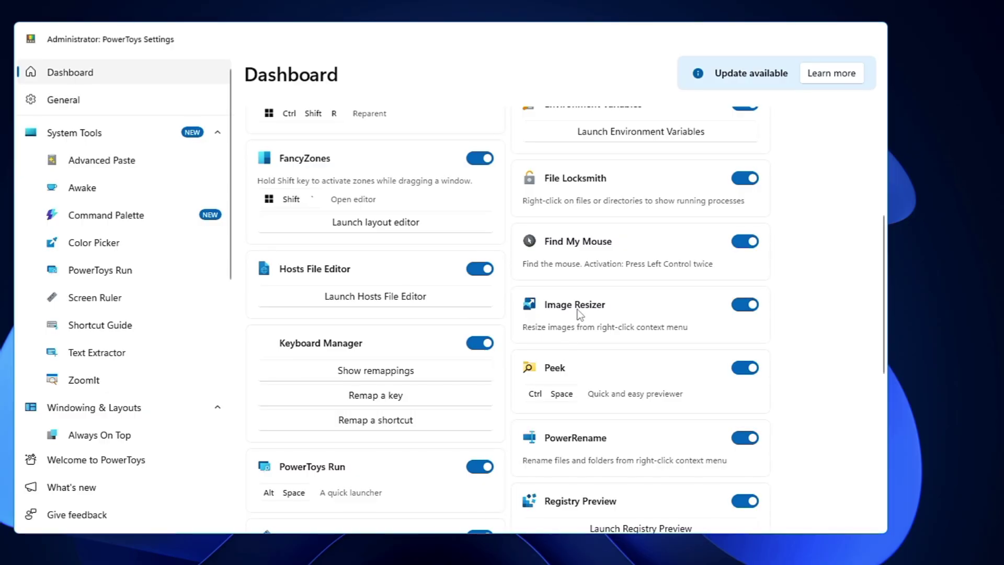
- Open the Image Resizer settings with its size presets, then open File Explorer on Documents
{"action": "left_click", "coordinate": [577, 306]}
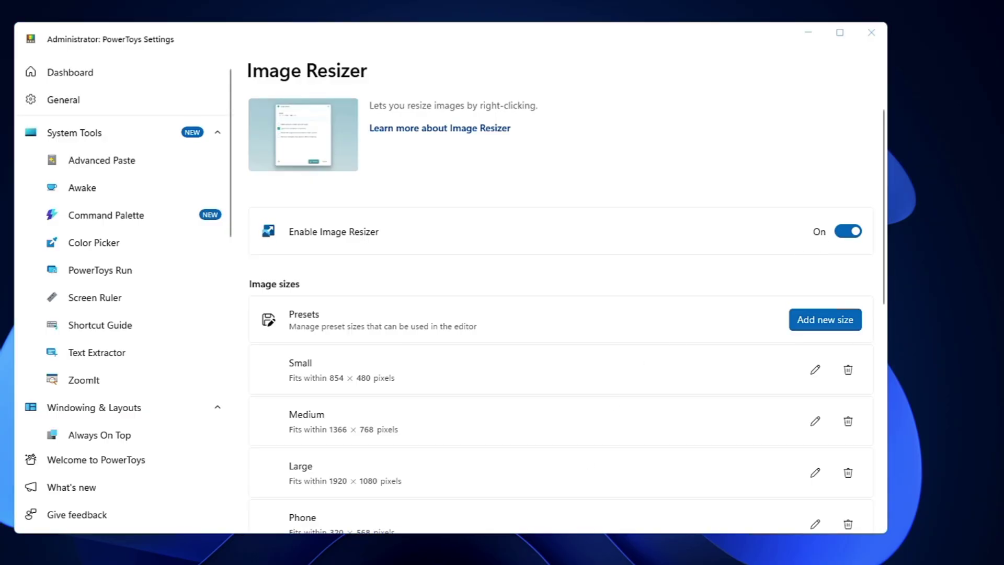
{"action": "key", "text": "super+e"}
- Check the Properties of test1 (2).png, then run Resize with Image Resizer on it
{"action": "left_click", "coordinate": [422, 313]}
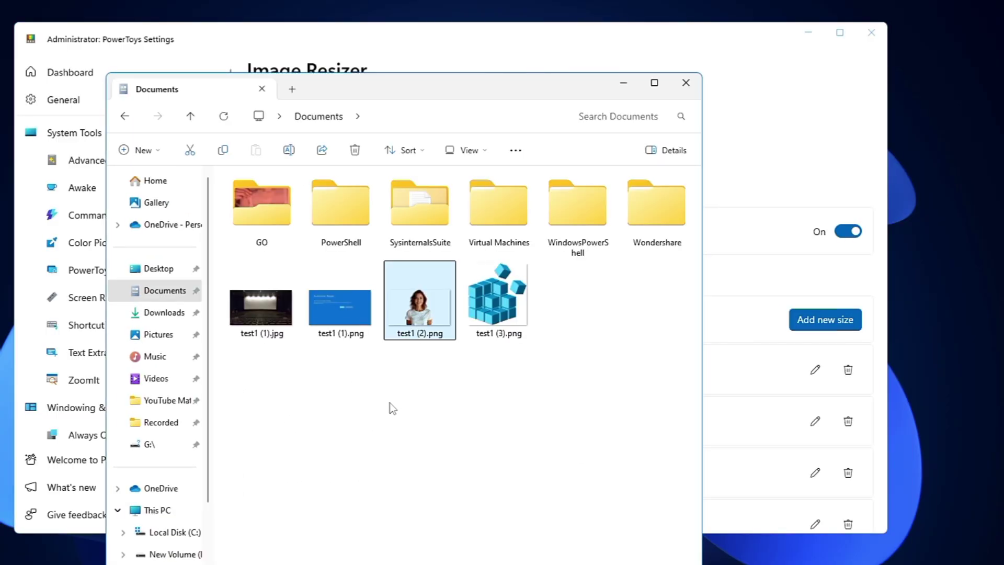
{"action": "right_click", "coordinate": [424, 320]}
{"action": "key", "text": "r"}
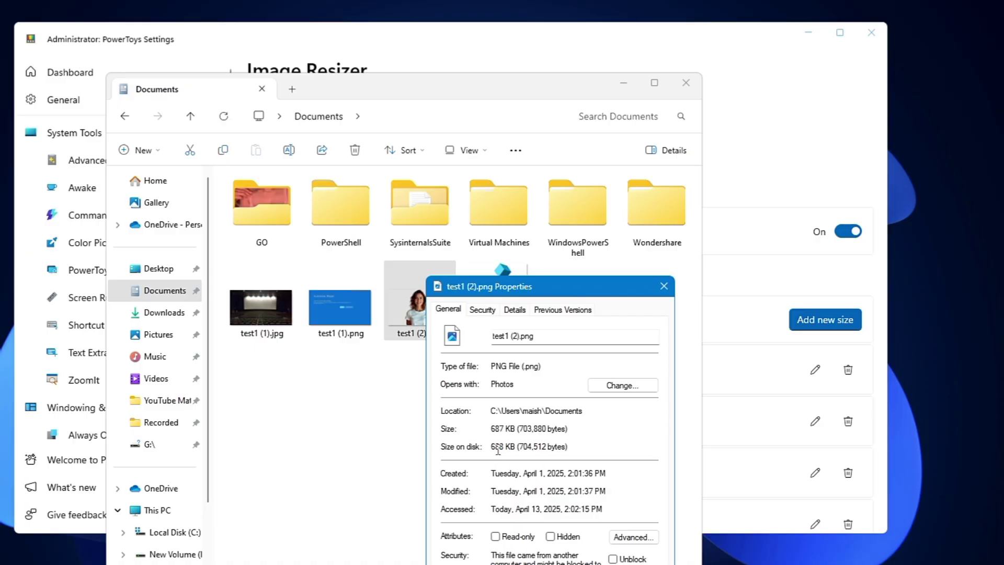
{"action": "left_click", "coordinate": [663, 286]}
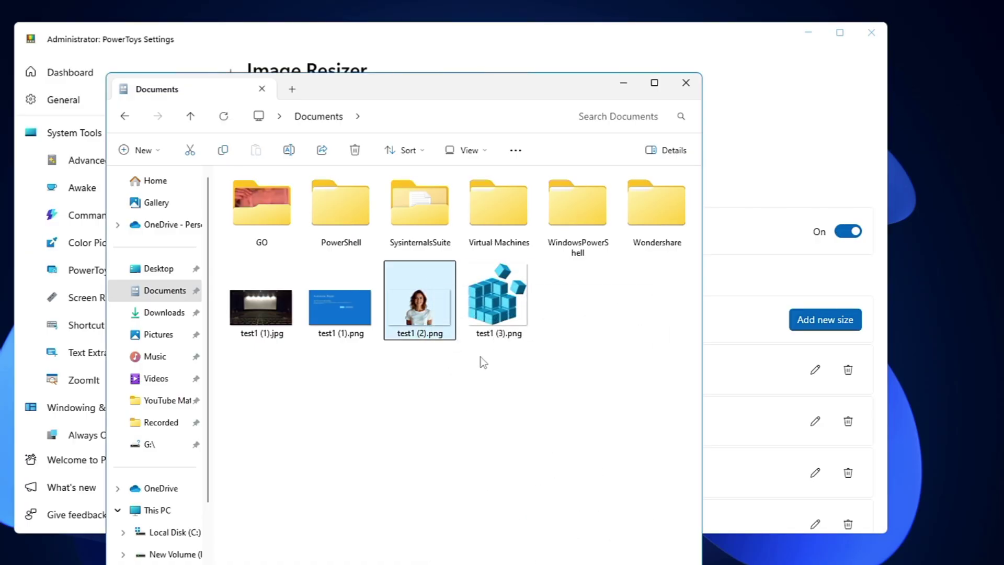
{"action": "right_click", "coordinate": [414, 308]}
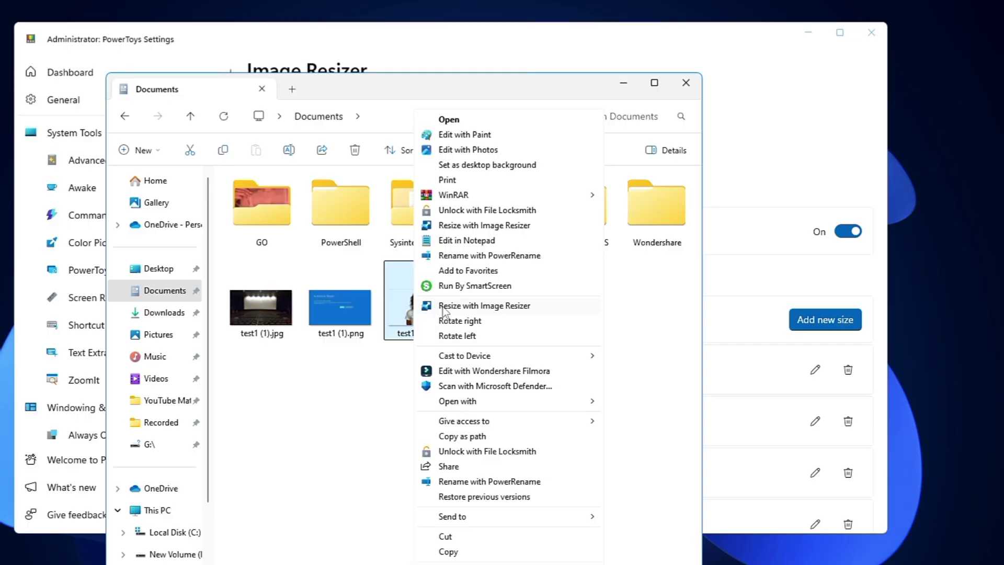
{"action": "left_click", "coordinate": [517, 313]}
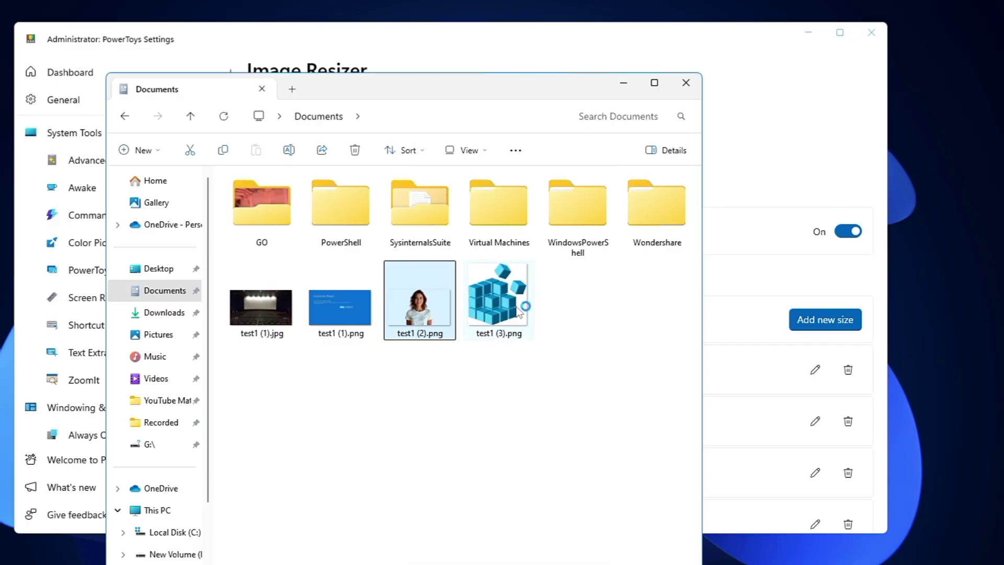
- Resize test1 (2).png with the Small preset and confirm the new 840 x 480 copy
{"action": "left_click_drag", "start_coordinate": [474, 148], "coordinate": [653, 175]}
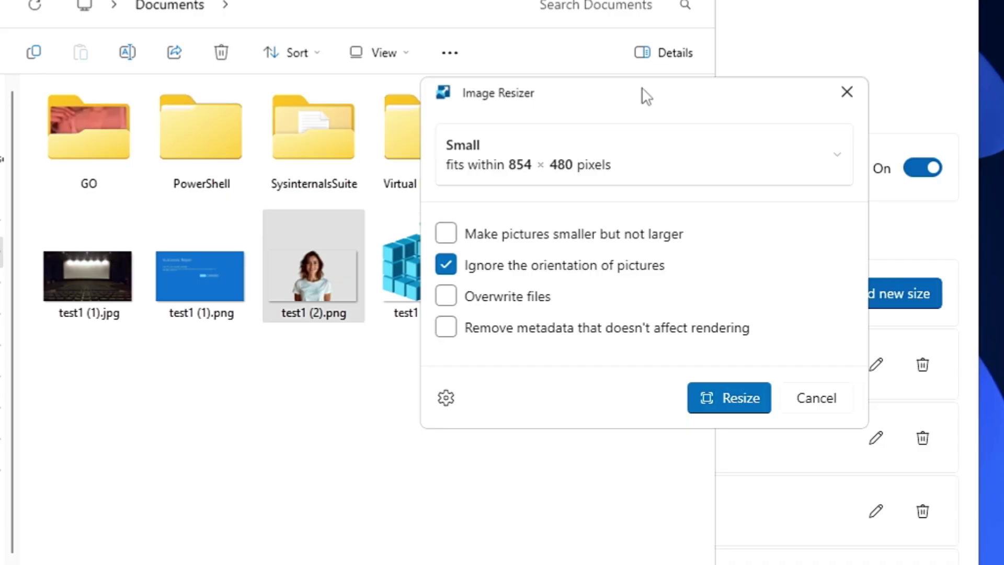
{"action": "left_click", "coordinate": [613, 165]}
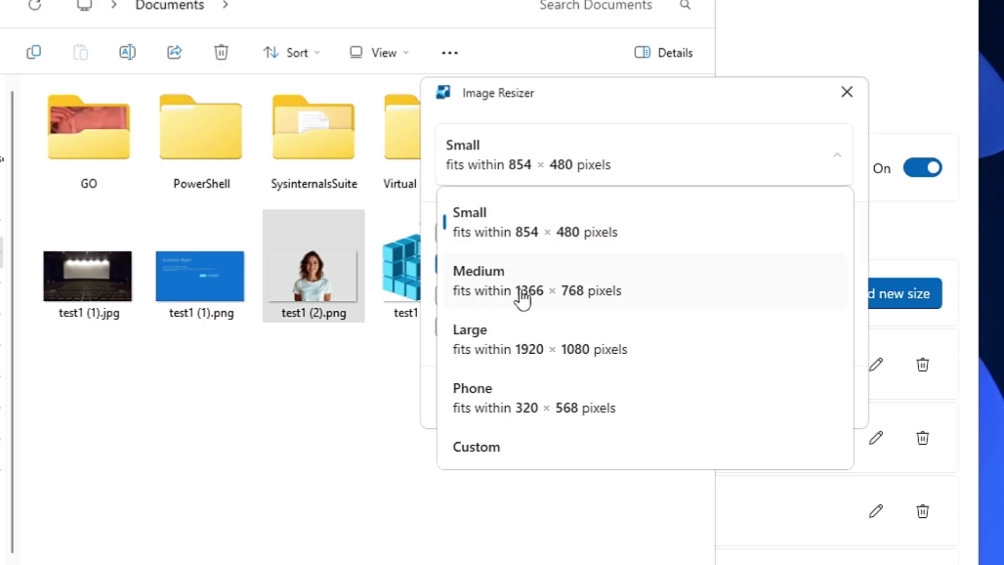
{"action": "left_click", "coordinate": [522, 251]}
{"action": "left_click", "coordinate": [733, 400]}
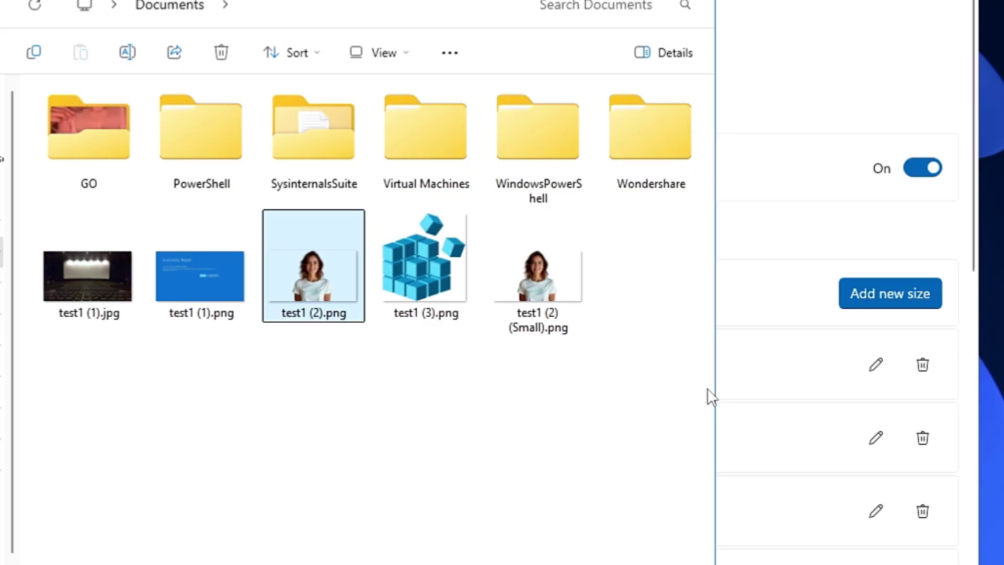
{"action": "mouse_move", "coordinate": [521, 305]}
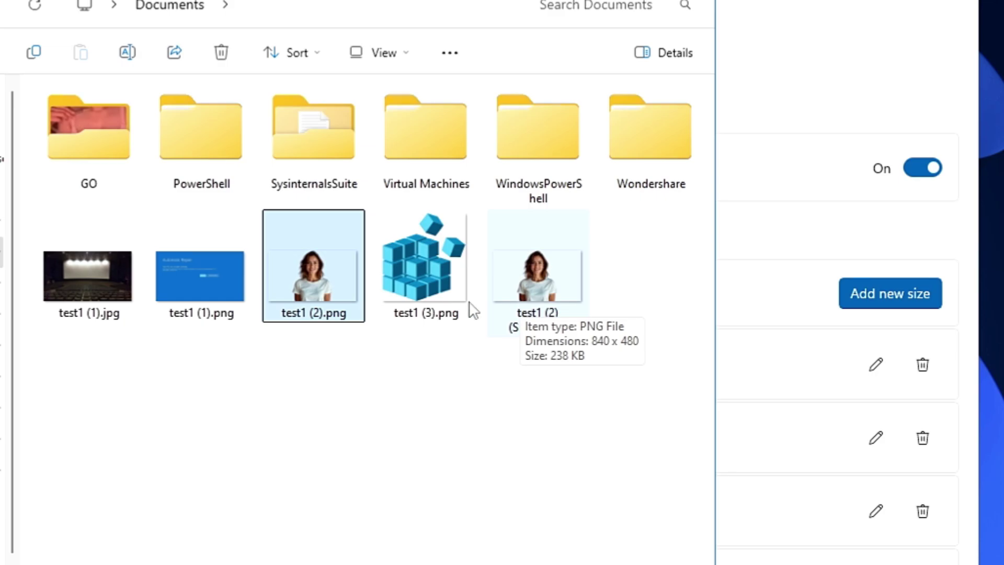
{"action": "mouse_move", "coordinate": [284, 308]}
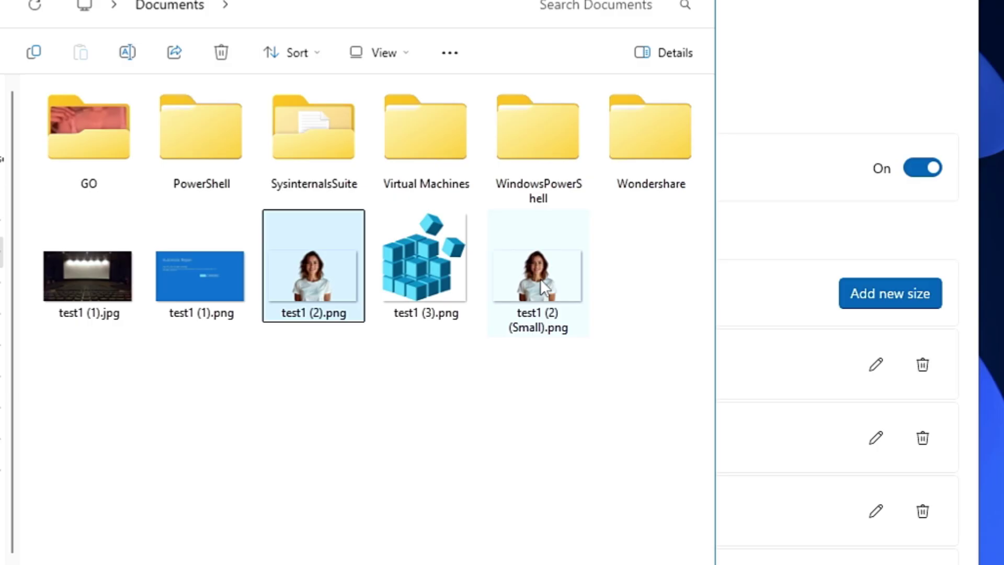
{"action": "mouse_move", "coordinate": [540, 278]}
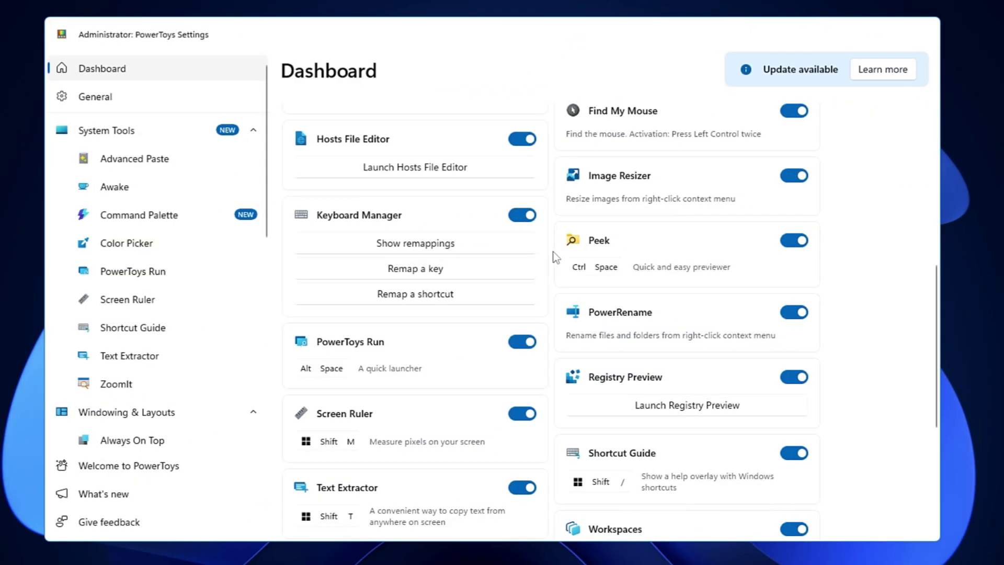
- Check the PowerToys Run activation shortcut, then close the PowerToys Settings window
{"action": "left_click", "coordinate": [346, 344]}
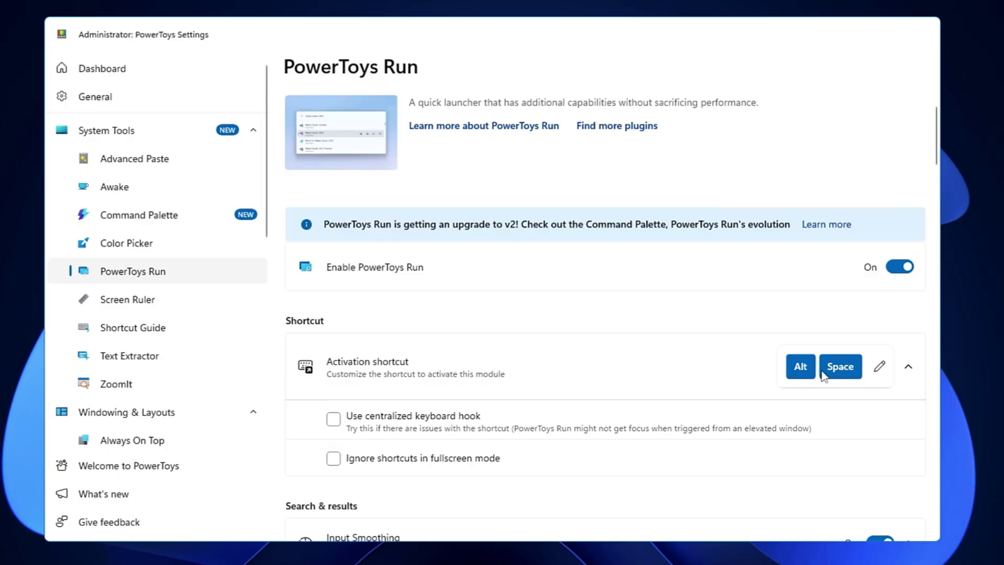
{"action": "left_click", "coordinate": [895, 23]}
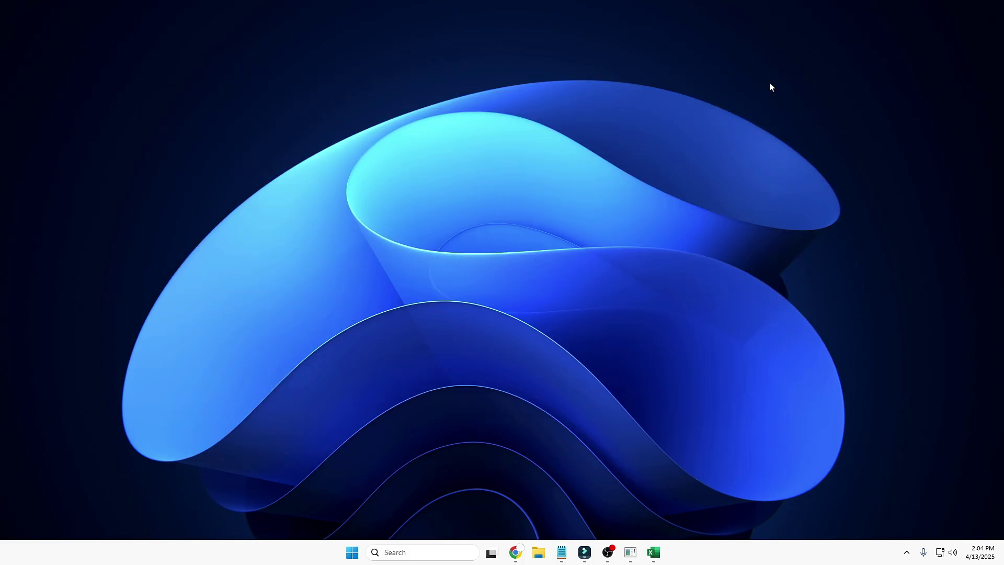
- Search 'test' in the Alt+Space launcher and scroll through the matching files and folders
{"action": "key", "text": "alt+space"}
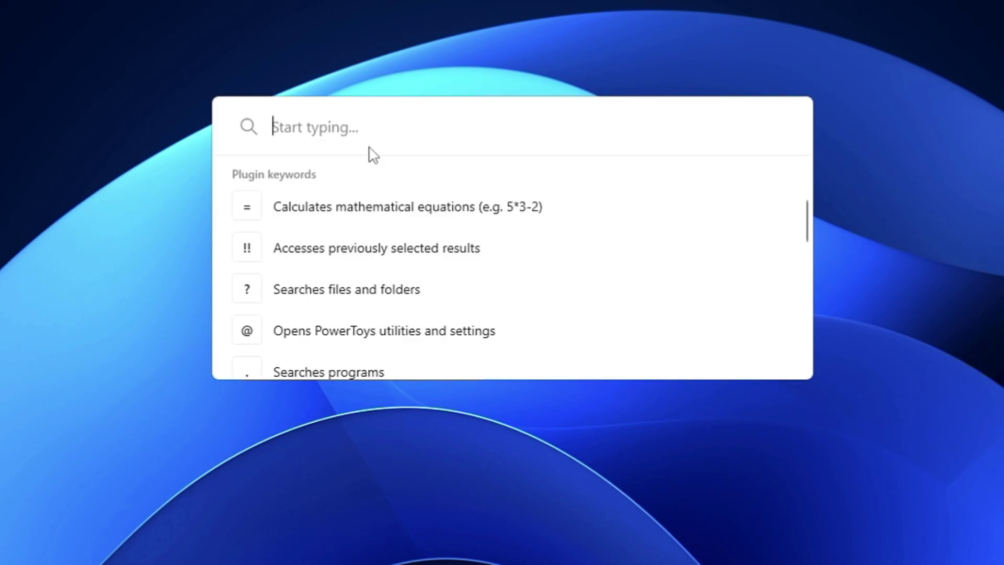
{"action": "type", "text": "dsafadsf"}
{"action": "key", "text": "BackSpace"}
{"action": "key", "text": "BackSpace"}
{"action": "key", "text": "BackSpace"}
{"action": "key", "text": "BackSpace"}
{"action": "key", "text": "BackSpace"}
{"action": "key", "text": "BackSpace"}
{"action": "key", "text": "BackSpace"}
{"action": "key", "text": "BackSpace"}
{"action": "type", "text": "test"}
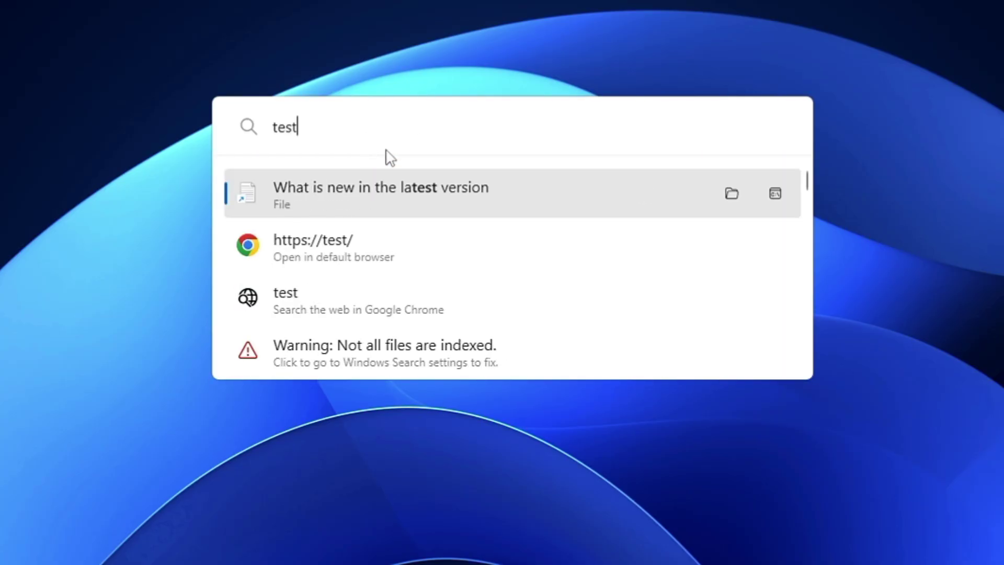
{"action": "scroll", "coordinate": [371, 227], "scroll_direction": "down", "scroll_amount": 5}
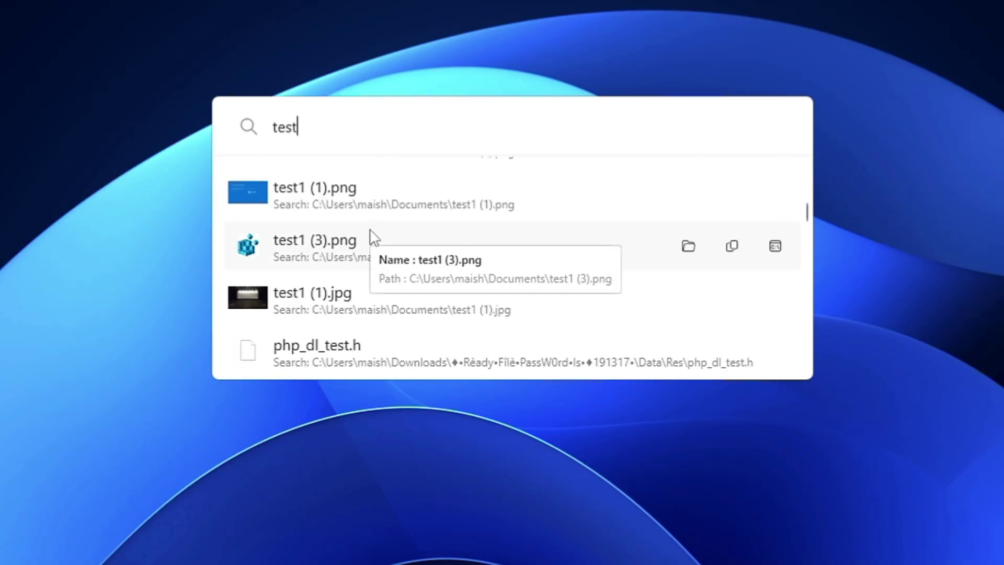
{"action": "scroll", "coordinate": [371, 230], "scroll_direction": "down", "scroll_amount": 6}
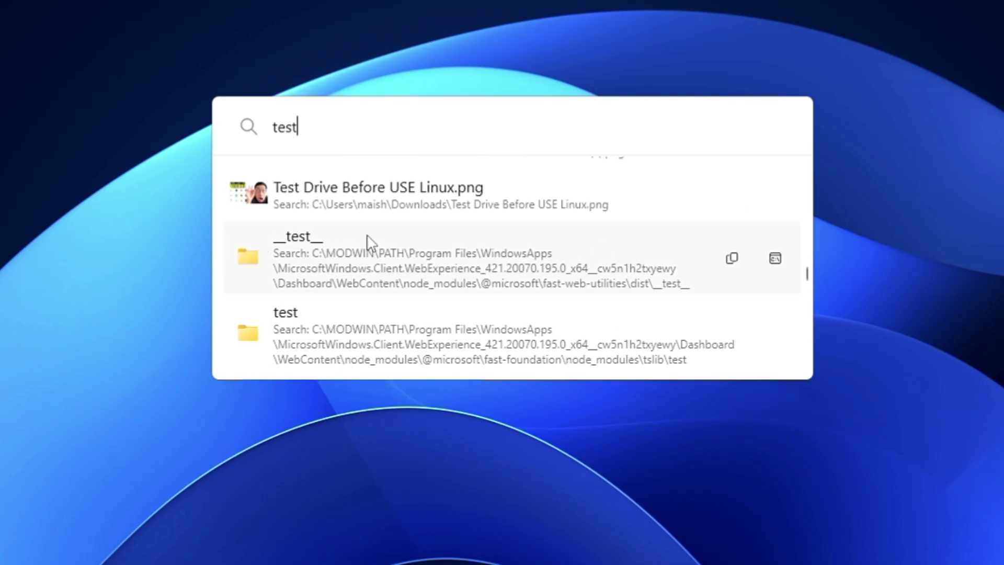